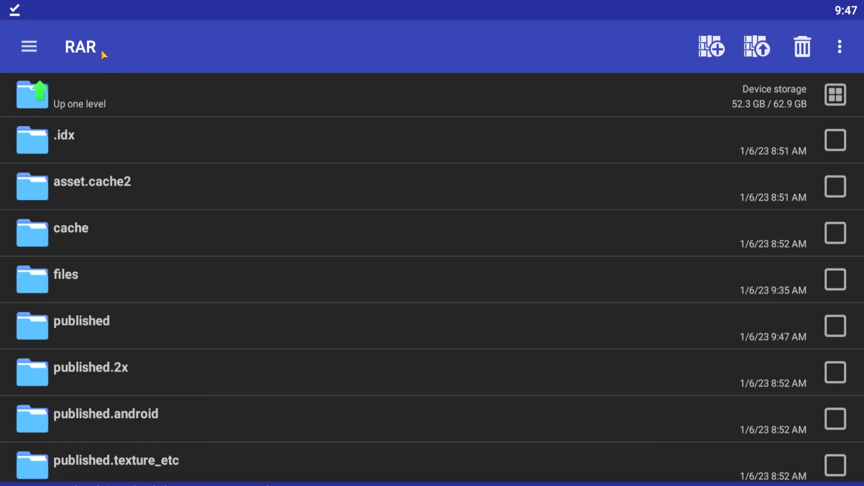
# Step: Exit BlueStacks full-screen so the emulator window is visible
pyautogui.press('F11')
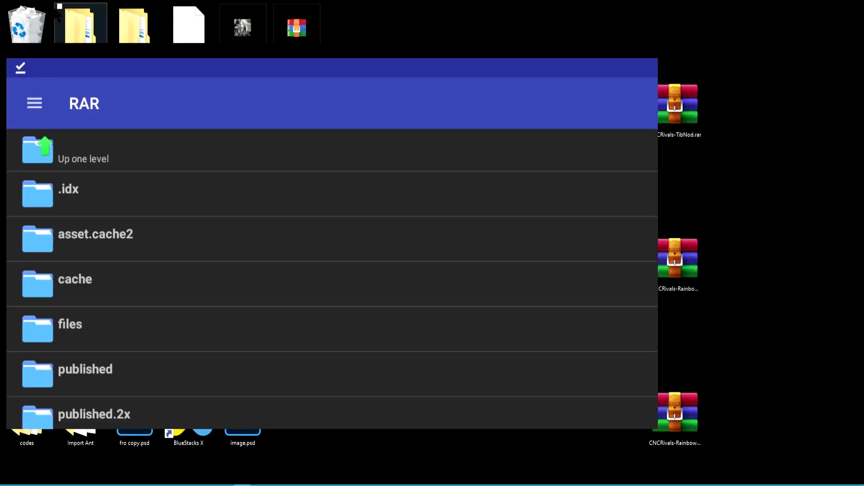
# Step: Go to the BlueStacks home screen and launch Rivals in full-screen
pyautogui.click(103, 8)
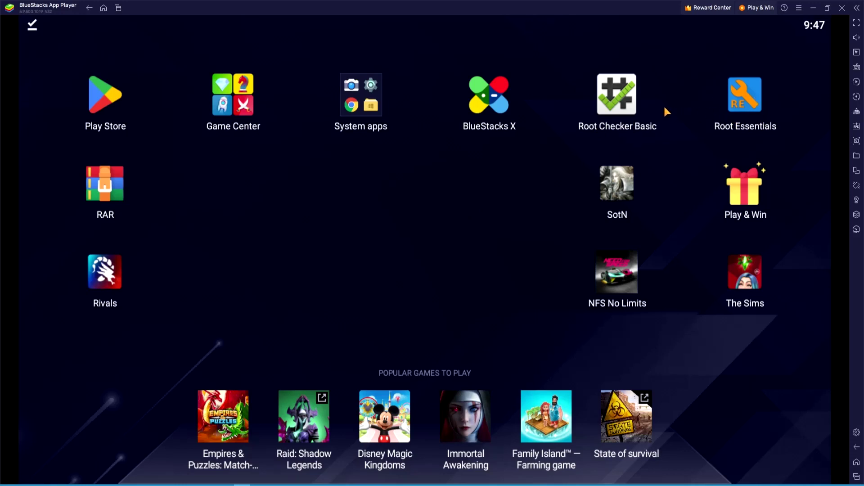
pyautogui.click(104, 272)
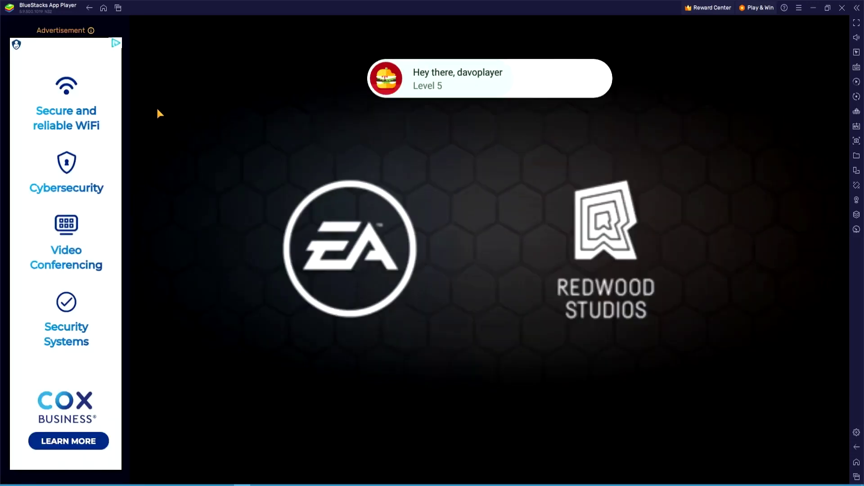
pyautogui.press('F11')
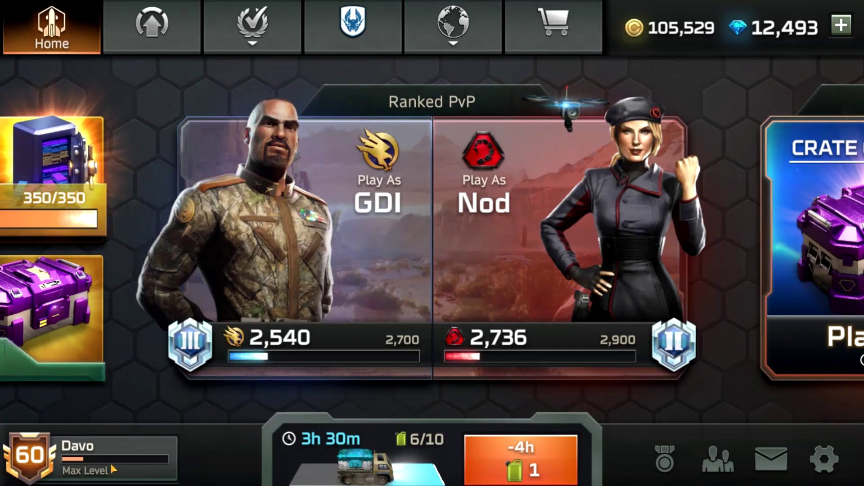
# Step: Open the profile's Match History and watch the replay of a Nod victory
pyautogui.click(139, 449)
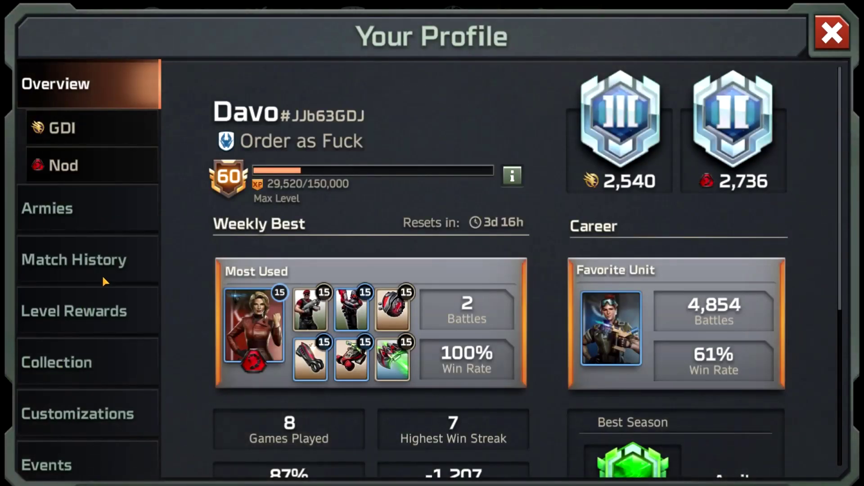
pyautogui.click(108, 277)
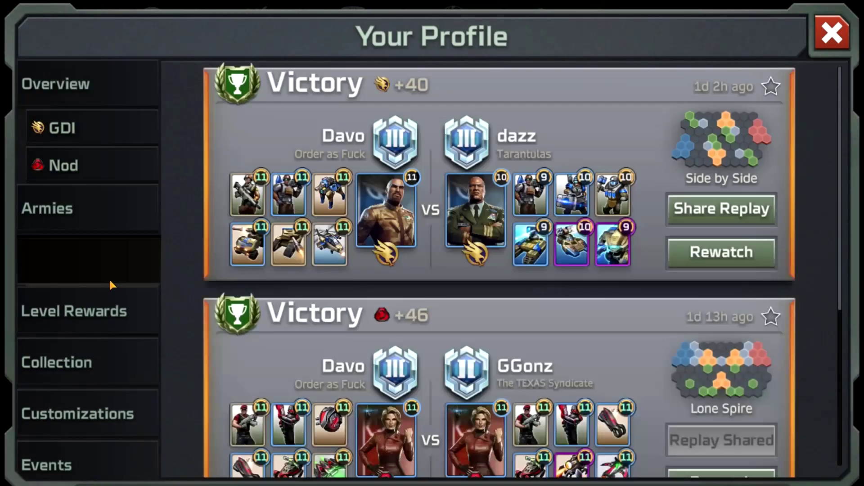
pyautogui.scroll(-10, 369, 323)
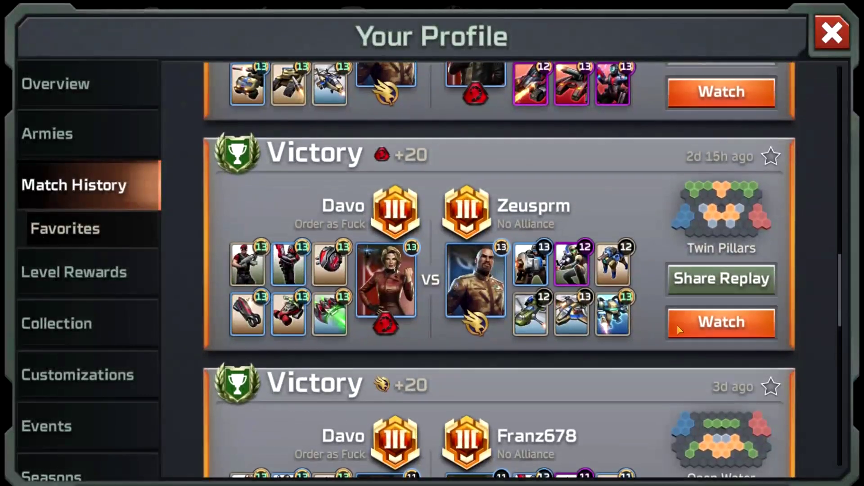
pyautogui.click(677, 325)
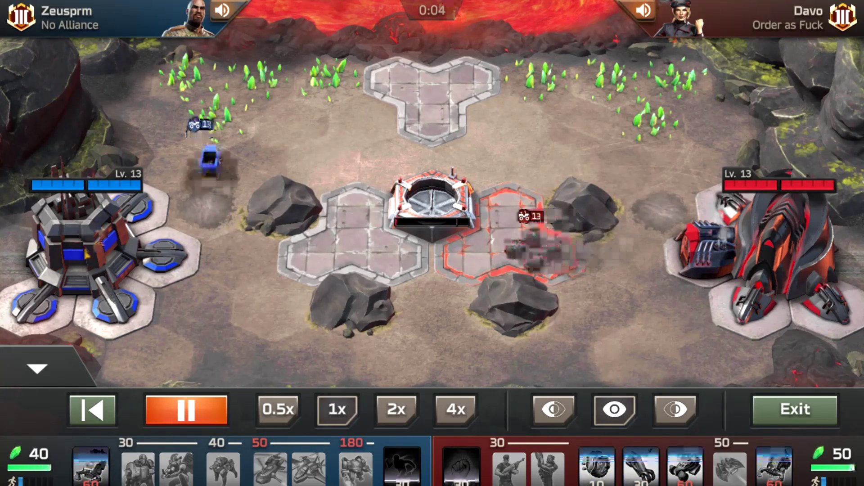
# Step: Play the replay at 4x speed, exit the replay, and leave full-screen
pyautogui.click(444, 407)
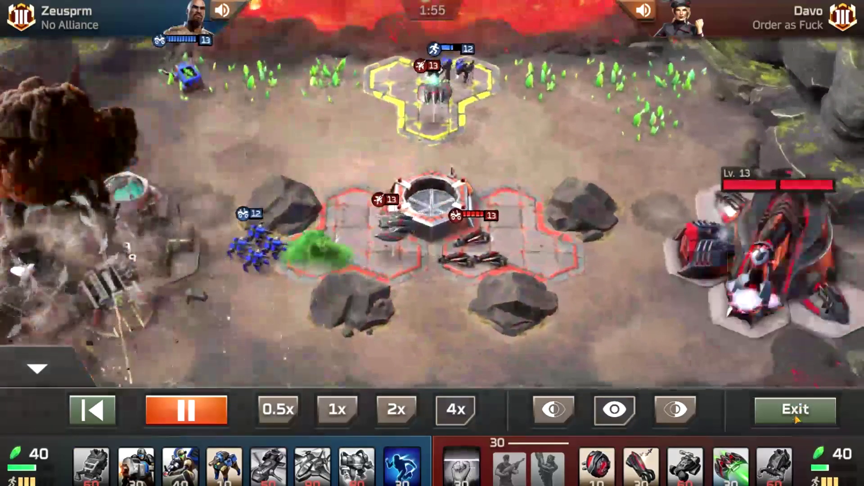
pyautogui.click(795, 410)
pyautogui.click(582, 333)
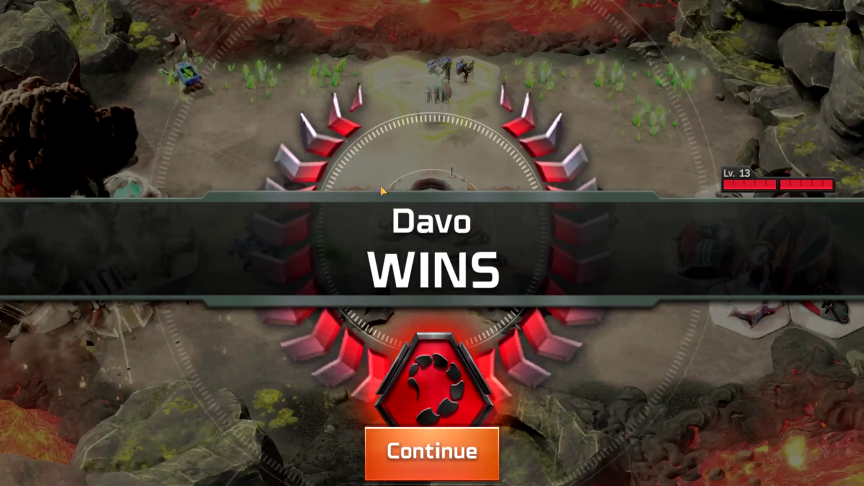
pyautogui.press('F11')
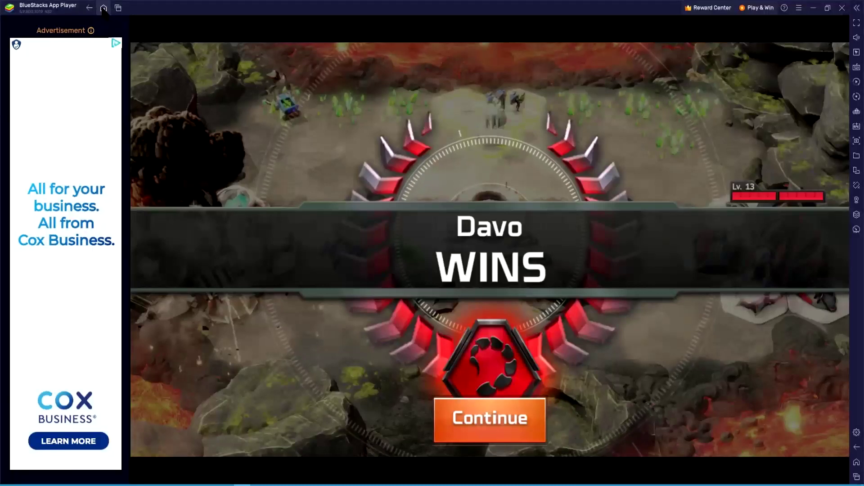
# Step: Go to the BlueStacks home screen and launch Chrome from the System apps folder
pyautogui.click(106, 9)
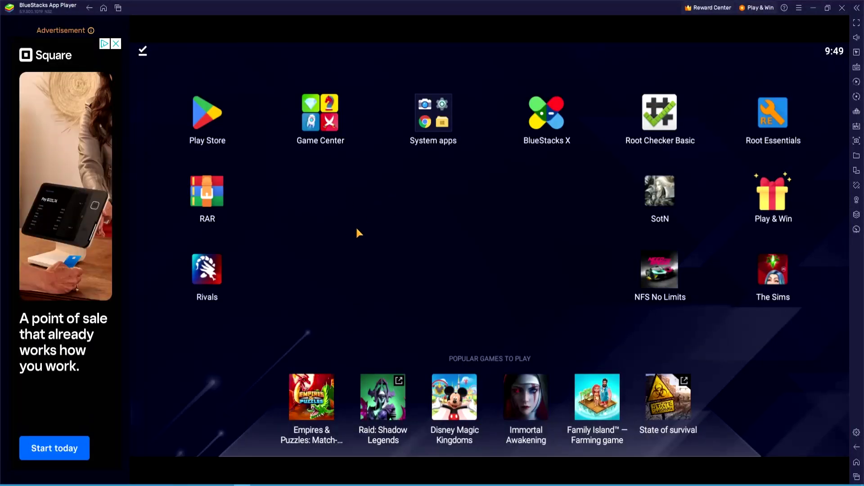
pyautogui.click(351, 124)
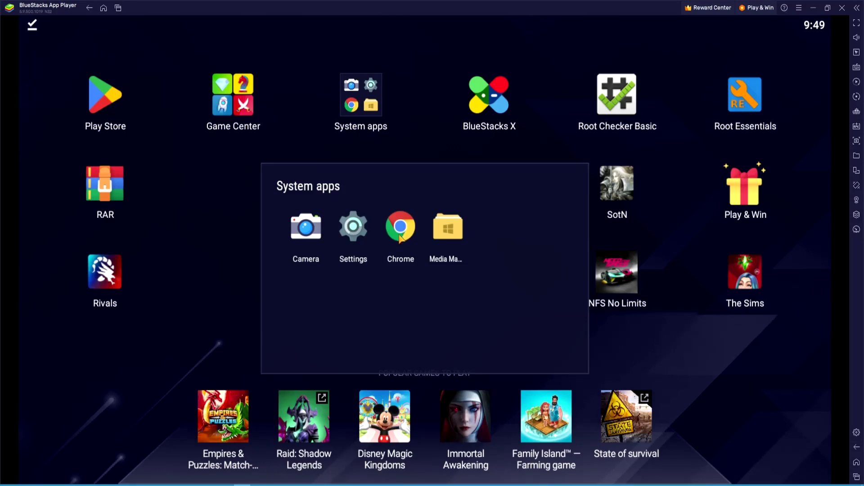
pyautogui.click(400, 233)
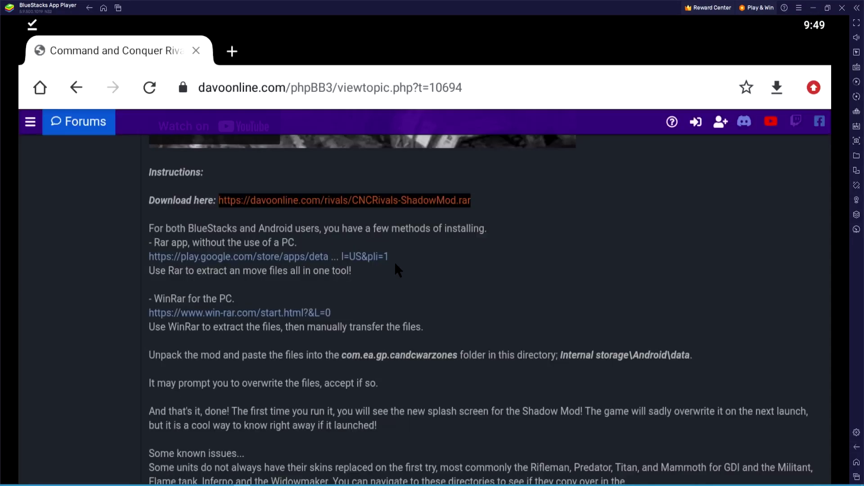
# Step: Go back to the forum topic list and open the Rainbow Nod Mod topic
pyautogui.click(77, 81)
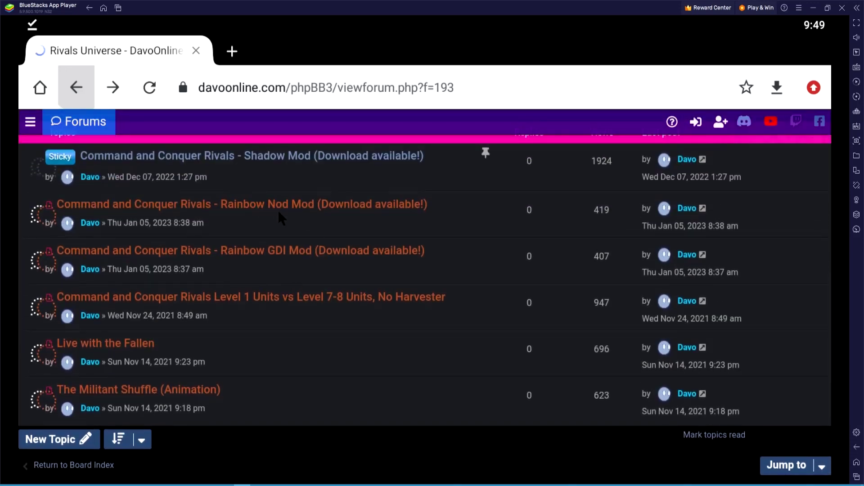
pyautogui.click(265, 205)
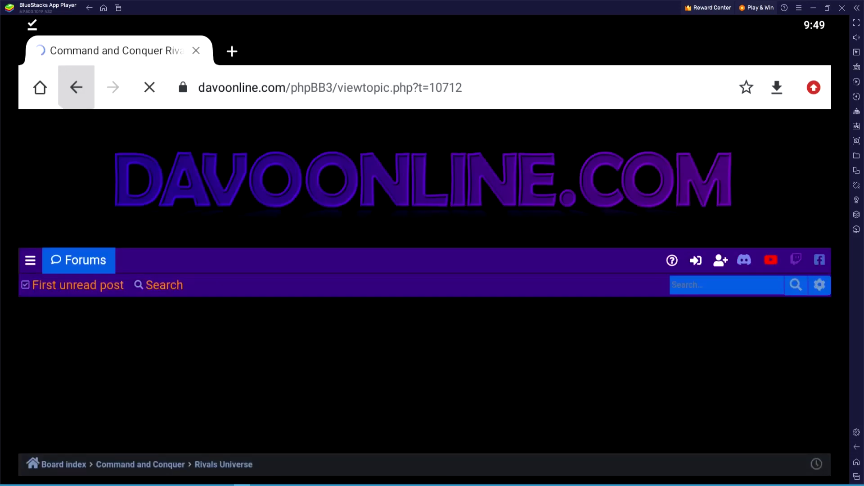
pyautogui.scroll(-15, 399, 285)
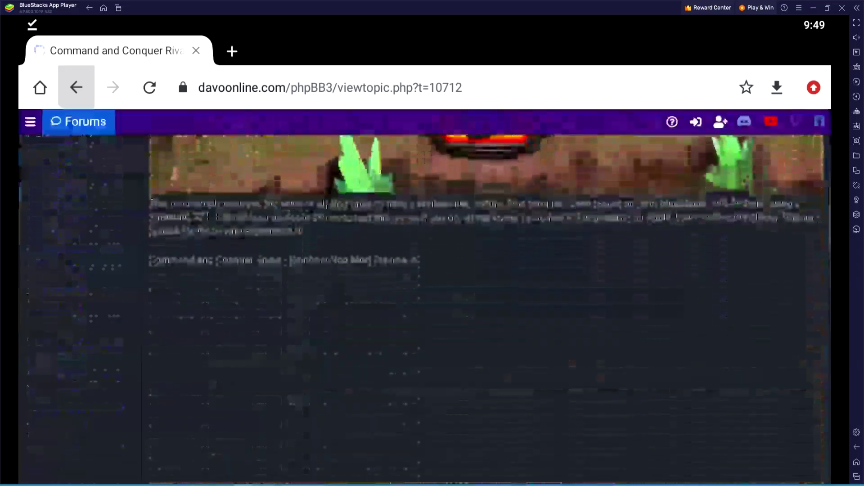
pyautogui.scroll(-4, 374, 306)
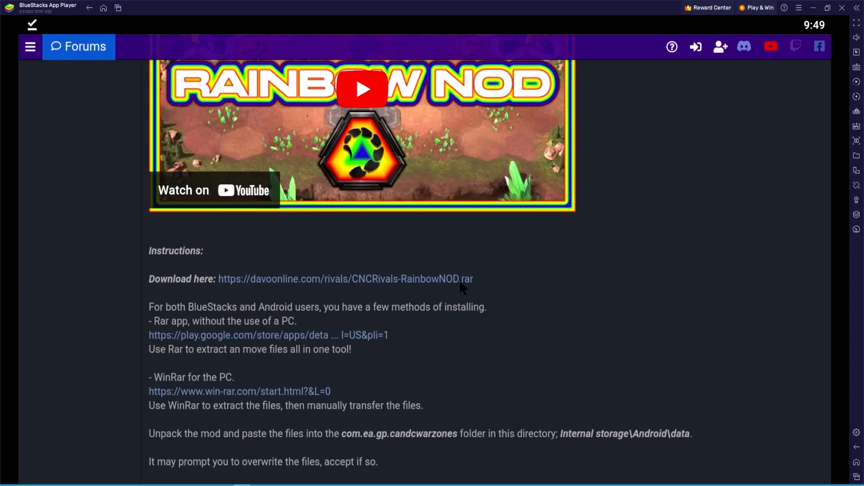
# Step: Download CNCRivals-RainbowNOD.rar and return to the BlueStacks home screen
pyautogui.click(373, 280)
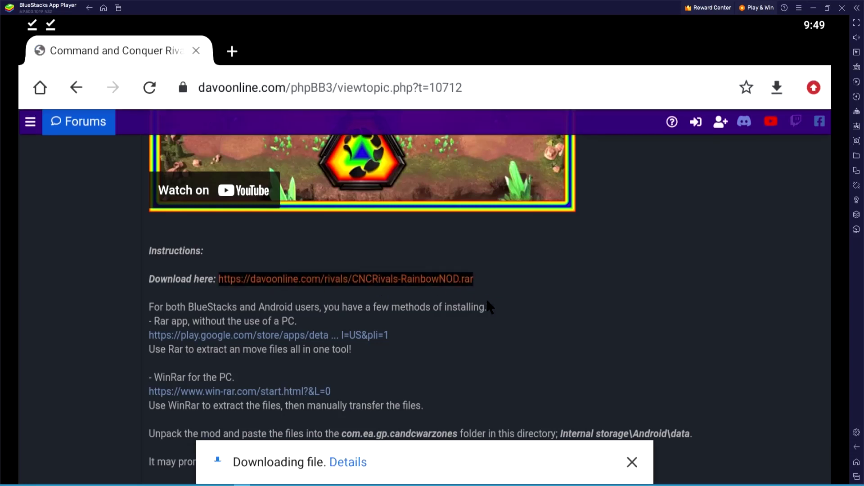
pyautogui.scroll(5, 270, 247)
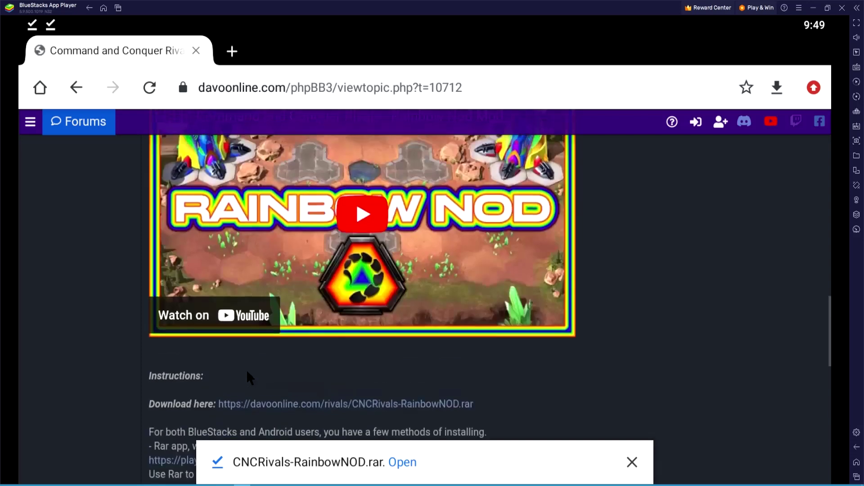
pyautogui.scroll(3, 233, 262)
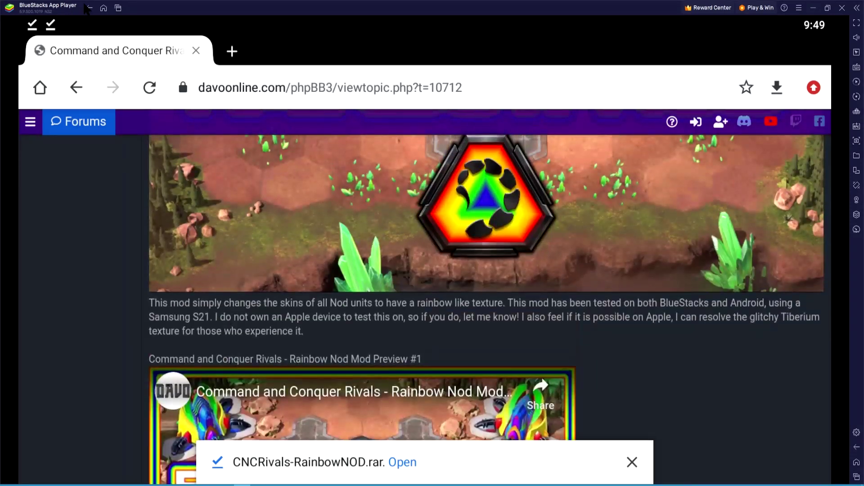
pyautogui.click(103, 9)
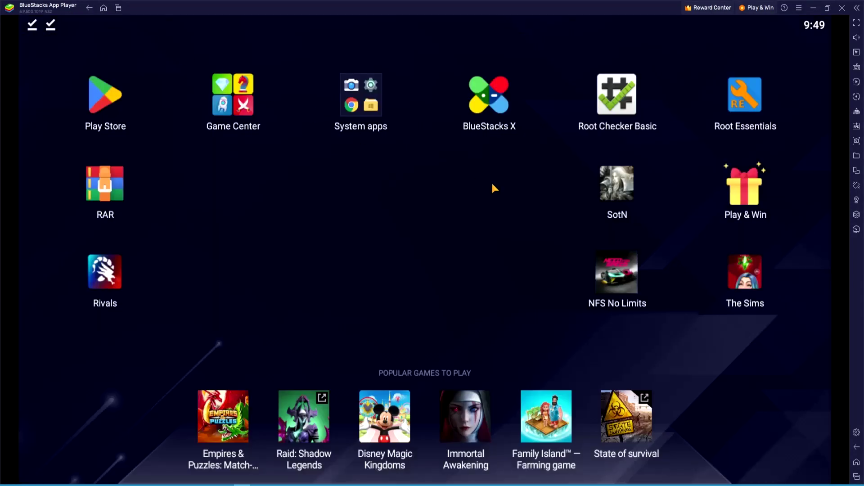
# Step: Launch RAR full-screen, go up to storage root's Download folder, and open CNCRivals-RainbowNOD.rar's actions
pyautogui.click(105, 184)
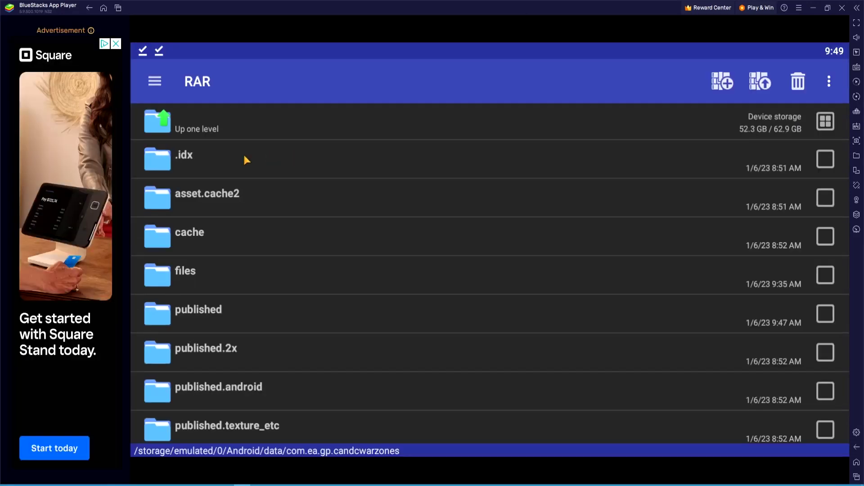
pyautogui.press('F11')
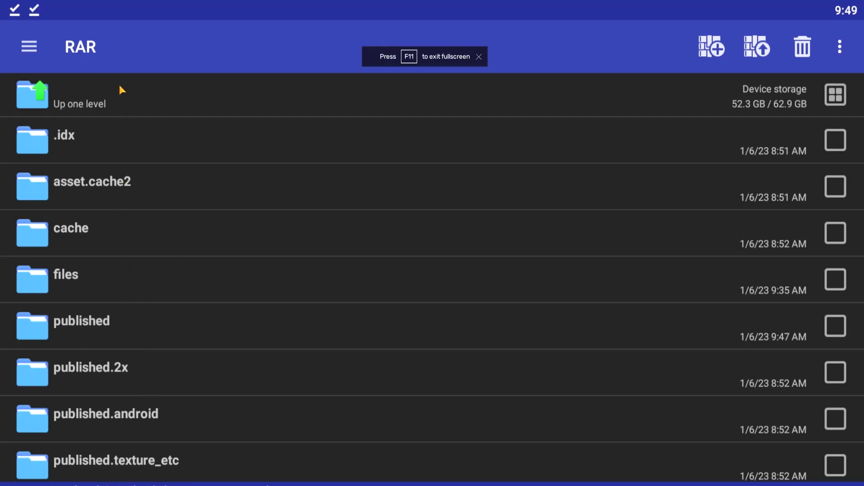
pyautogui.click(122, 101)
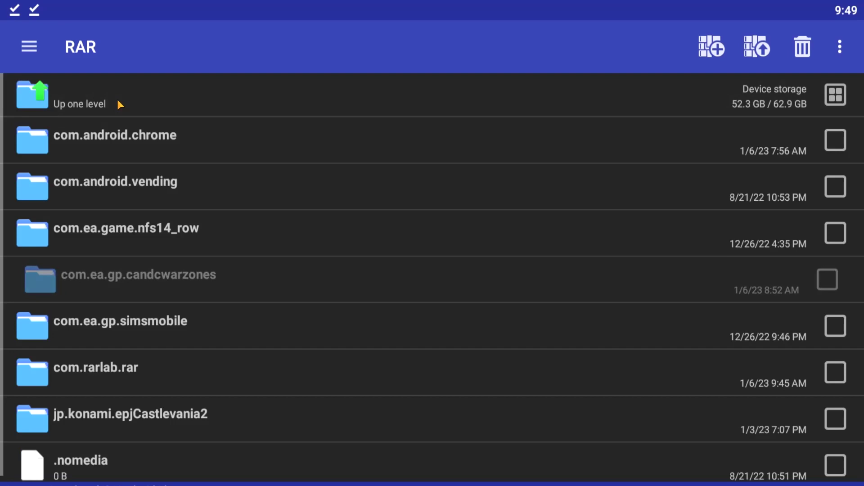
pyautogui.click(118, 101)
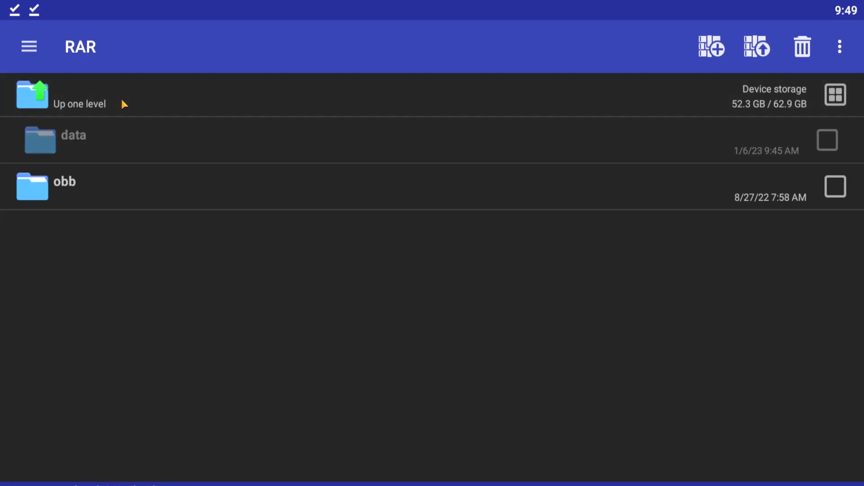
pyautogui.click(136, 100)
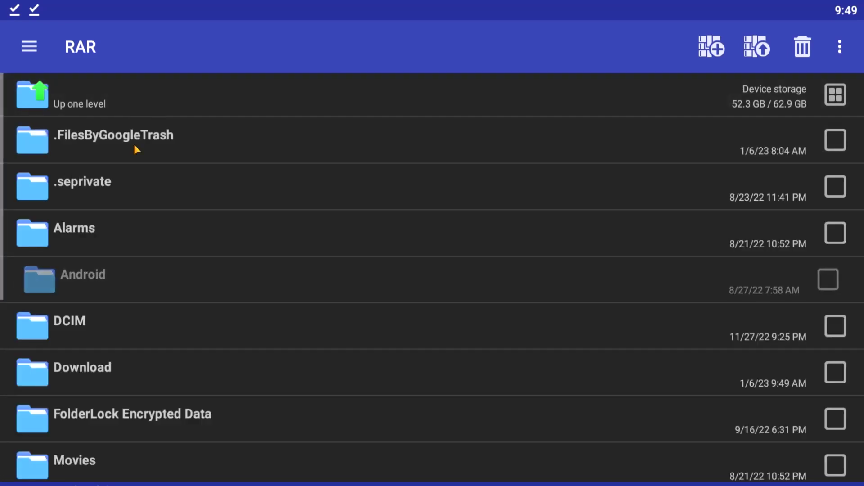
pyautogui.click(83, 372)
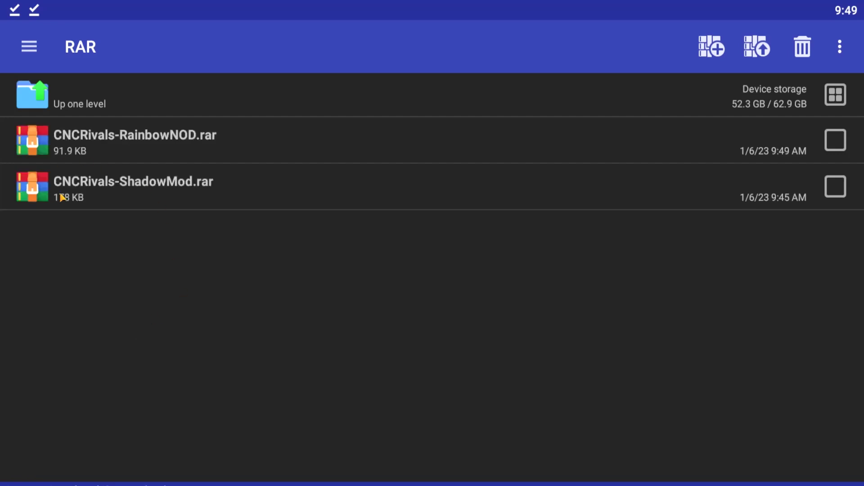
pyautogui.rightClick(111, 138)
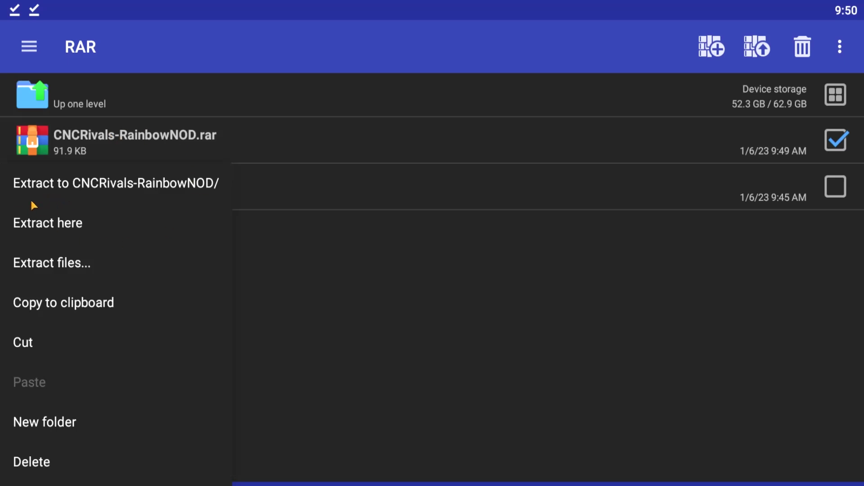
# Step: Extract CNCRivals-RainbowNOD.rar with custom options into Android/data/com.ea.gp.candcwarzones
pyautogui.click(64, 266)
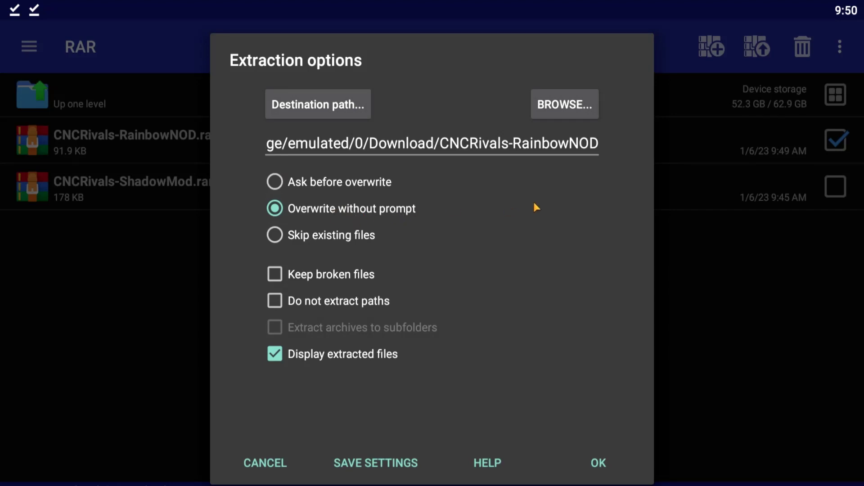
pyautogui.click(548, 114)
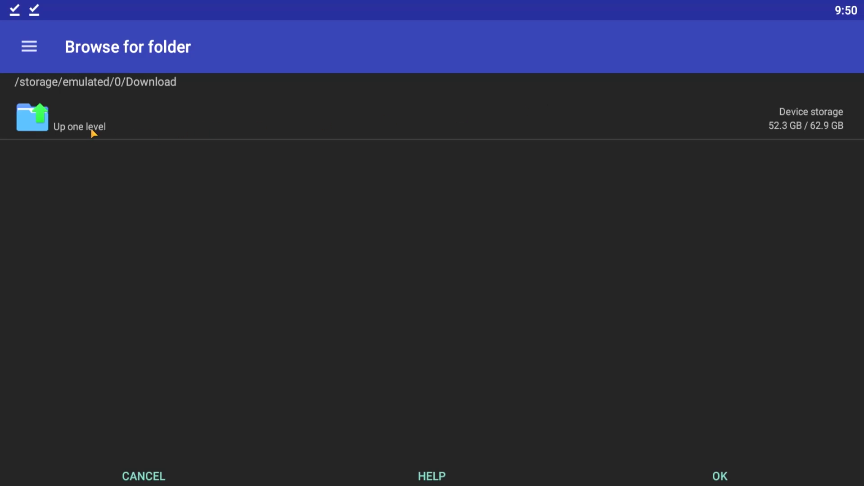
pyautogui.click(91, 129)
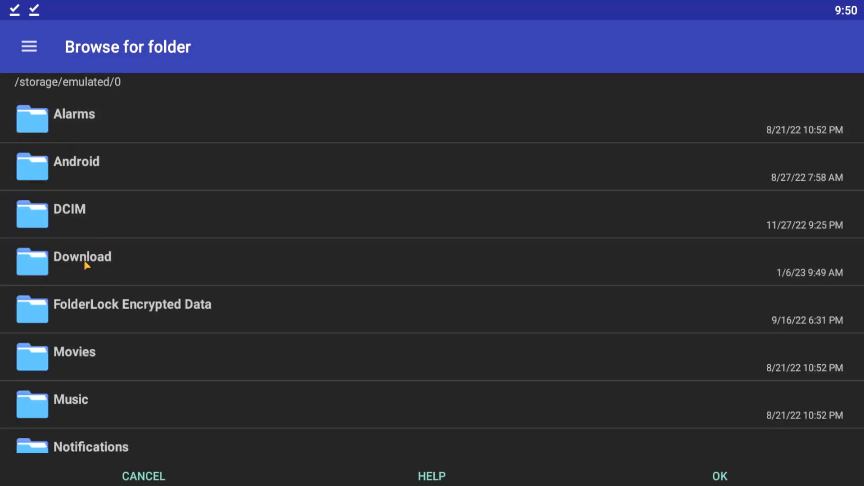
pyautogui.click(85, 162)
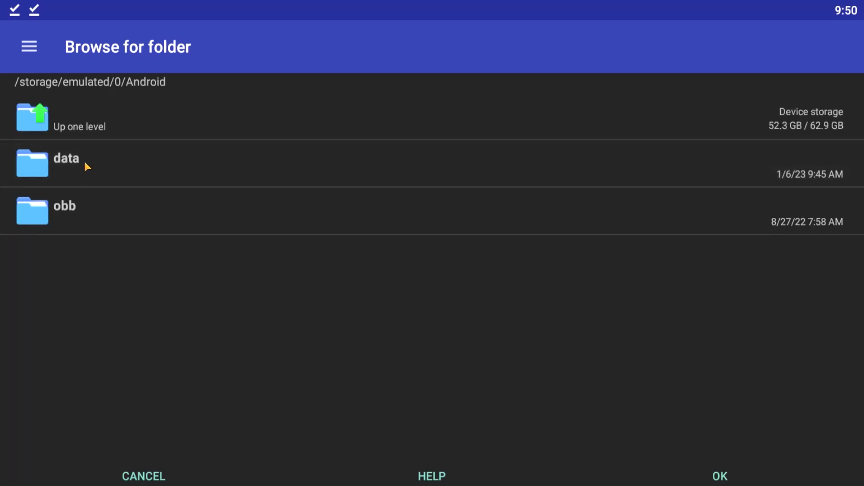
pyautogui.click(85, 161)
pyautogui.click(184, 303)
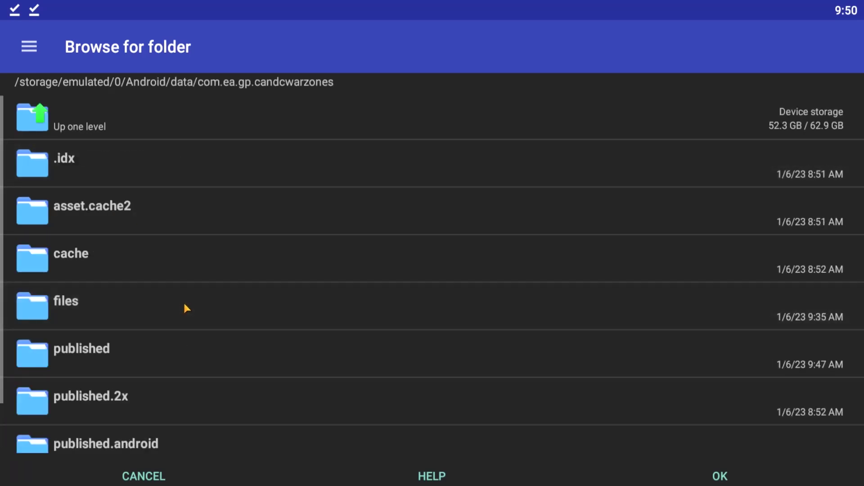
pyautogui.click(720, 476)
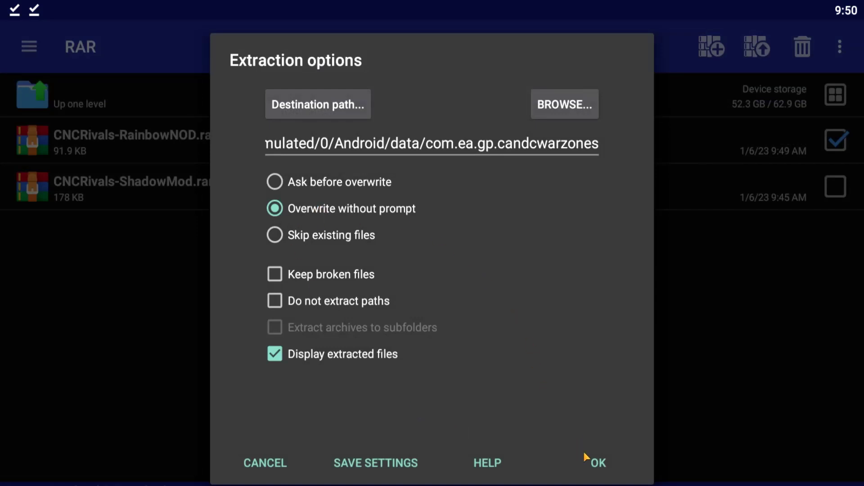
pyautogui.click(598, 465)
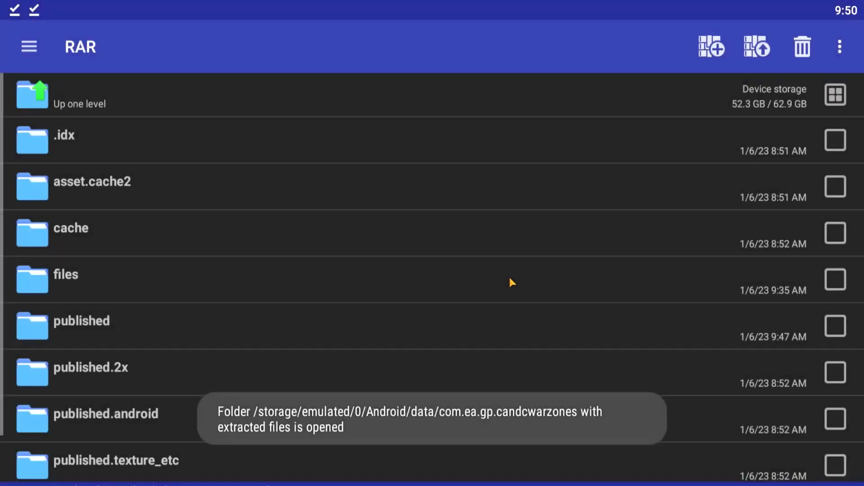